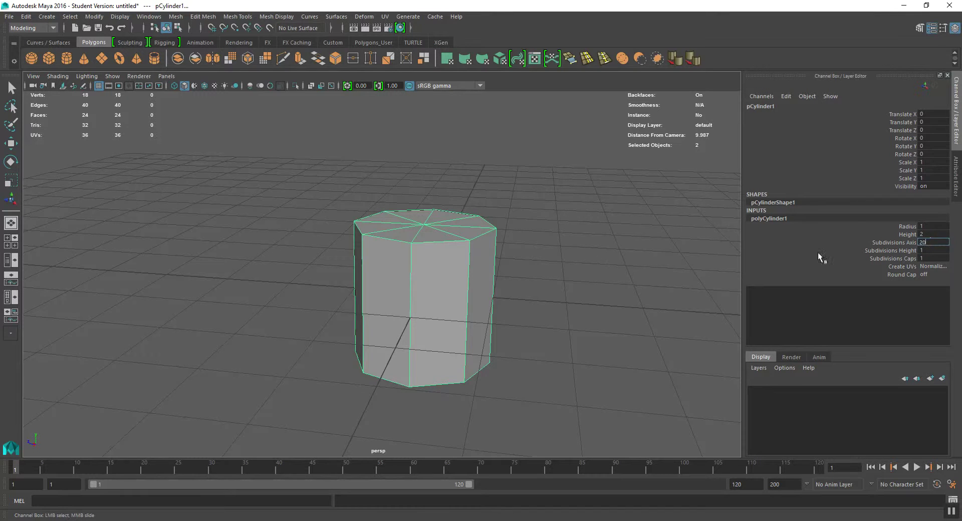
- Switch the cylinder to face selection and select all of its top cap faces
{"action": "right_click_drag", "start_coordinate": [396, 196], "coordinate": [394, 210]}
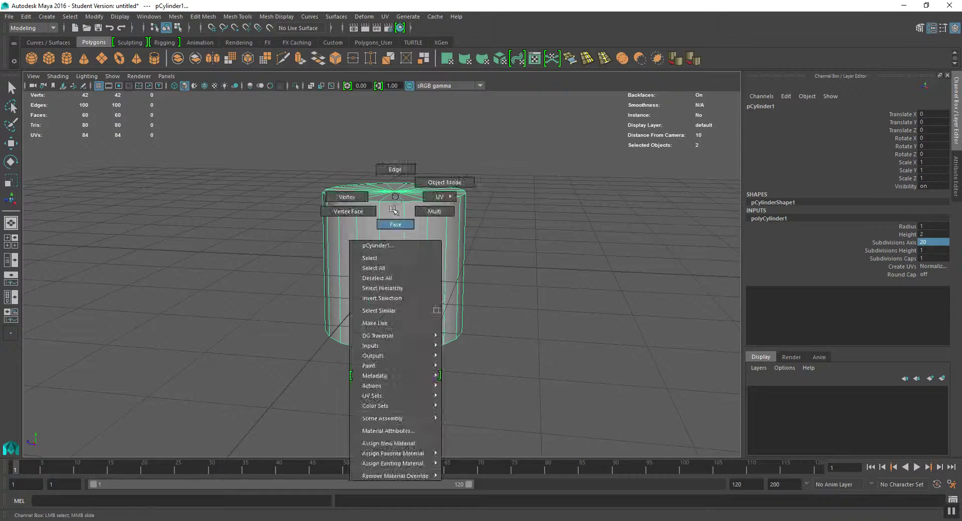
{"action": "key", "text": "t"}
{"action": "left_click_drag", "start_coordinate": [461, 200], "coordinate": [489, 213]}
{"action": "left_click_drag", "start_coordinate": [231, 226], "coordinate": [569, 250], "text": "ctrl"}
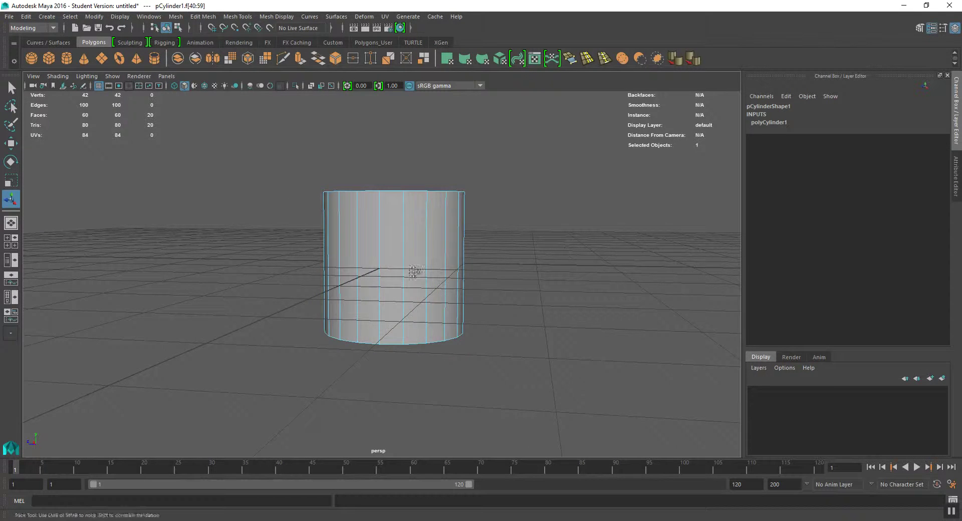
{"action": "middle_click_drag", "start_coordinate": [430, 275], "coordinate": [409, 263], "text": "alt"}
{"action": "key", "text": "w"}
{"action": "middle_click_drag", "start_coordinate": [421, 225], "coordinate": [423, 225], "text": "alt"}
{"action": "left_click_drag", "start_coordinate": [424, 226], "coordinate": [423, 247], "text": "alt"}
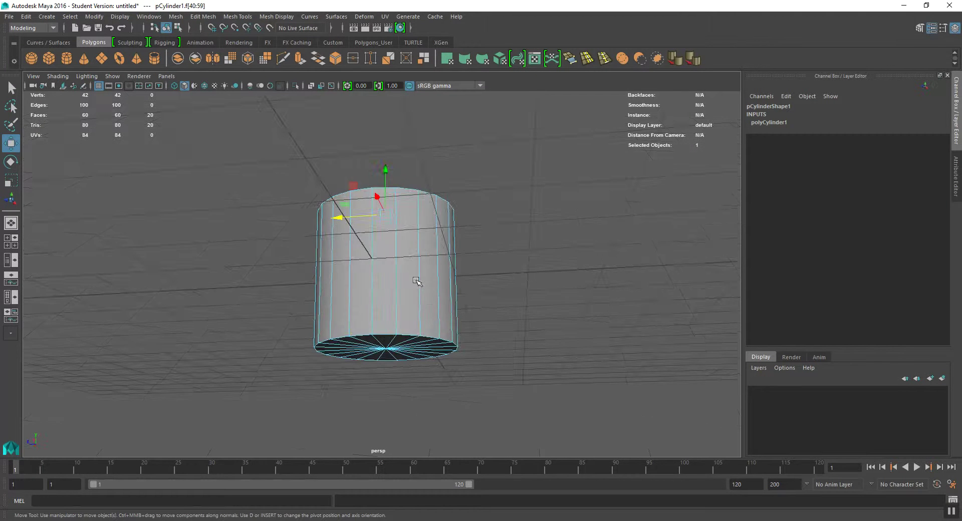
{"action": "left_click", "coordinate": [400, 345], "text": "shift"}
{"action": "left_click_drag", "start_coordinate": [486, 220], "coordinate": [392, 275], "text": "alt"}
{"action": "key", "text": "ctrl+z"}
{"action": "left_click_drag", "start_coordinate": [434, 240], "coordinate": [450, 244], "text": "alt"}
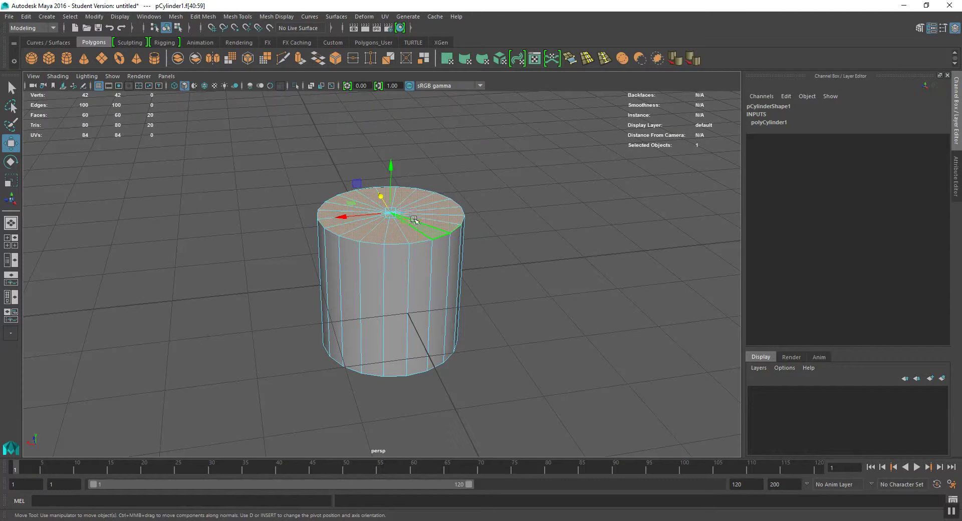
{"action": "left_click", "coordinate": [438, 301], "text": "shift"}
{"action": "left_click_drag", "start_coordinate": [439, 301], "coordinate": [442, 236], "text": "alt"}
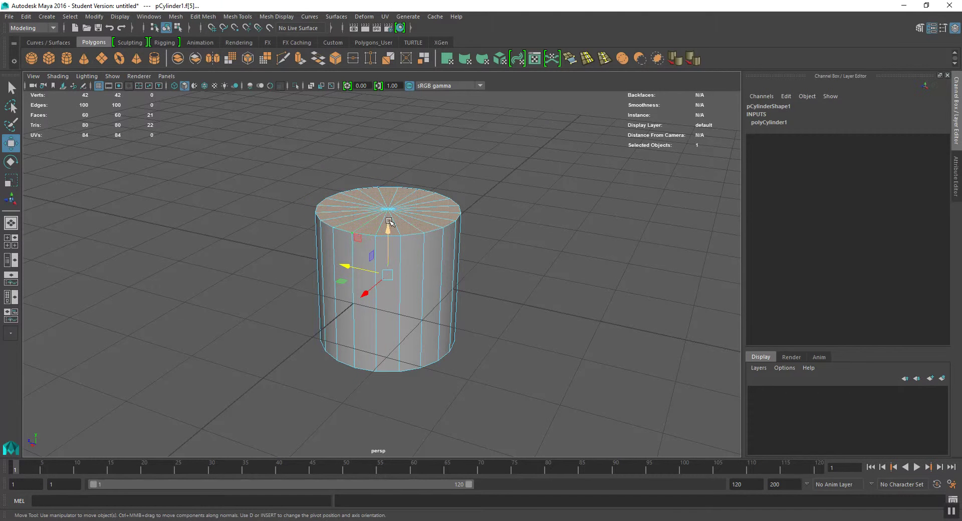
{"action": "left_click_drag", "start_coordinate": [507, 315], "coordinate": [416, 281], "text": "alt"}
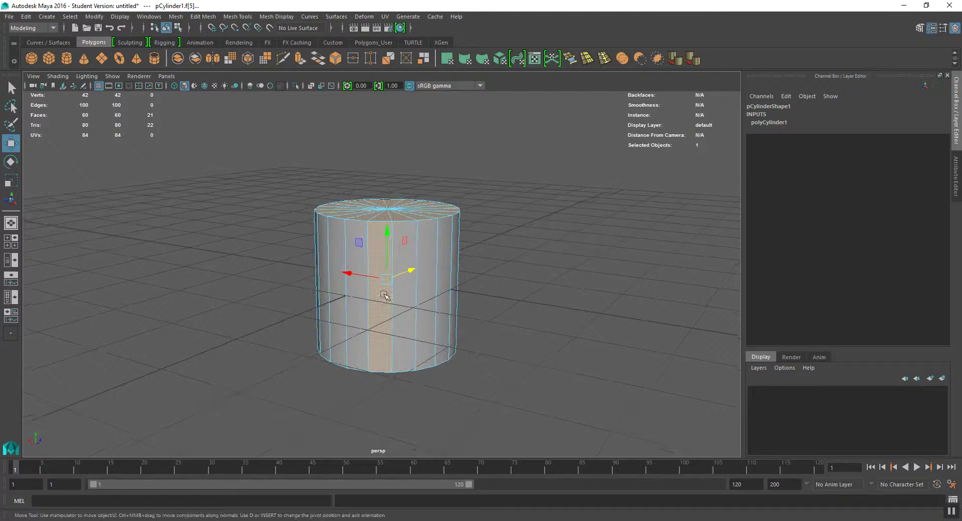
{"action": "key", "text": "ctrl+z"}
{"action": "key", "text": "ctrl+z"}
- Extrude the top cap faces upward with a local Z translation of about 1.01
{"action": "left_click_drag", "start_coordinate": [384, 276], "coordinate": [517, 309], "text": "alt"}
{"action": "middle_click_drag", "start_coordinate": [481, 284], "coordinate": [464, 267], "text": "alt"}
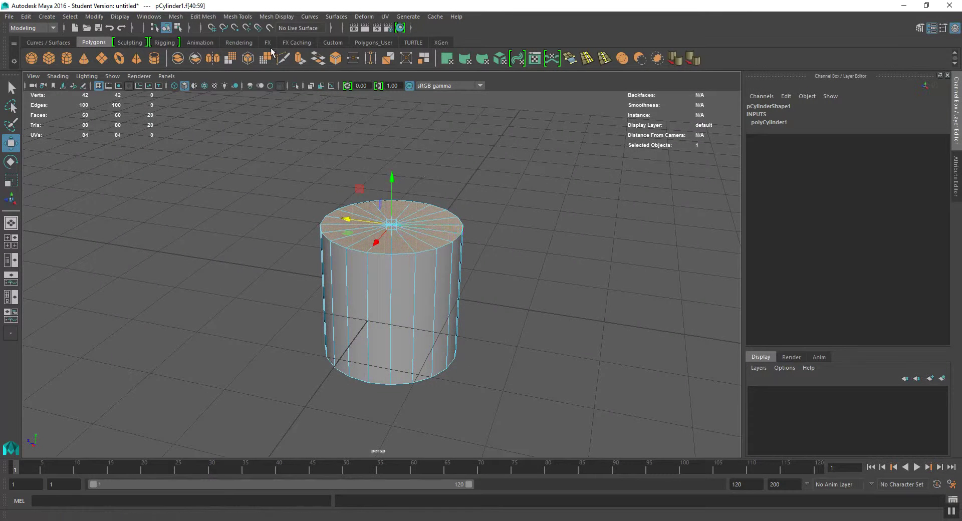
{"action": "key", "text": "ctrl+e"}
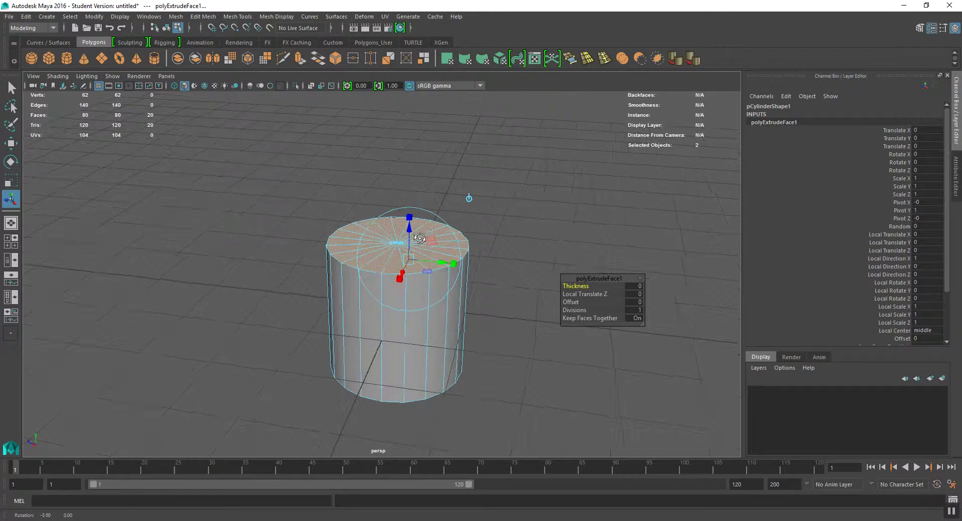
{"action": "scroll", "coordinate": [444, 239], "scroll_direction": "up", "scroll_amount": 3}
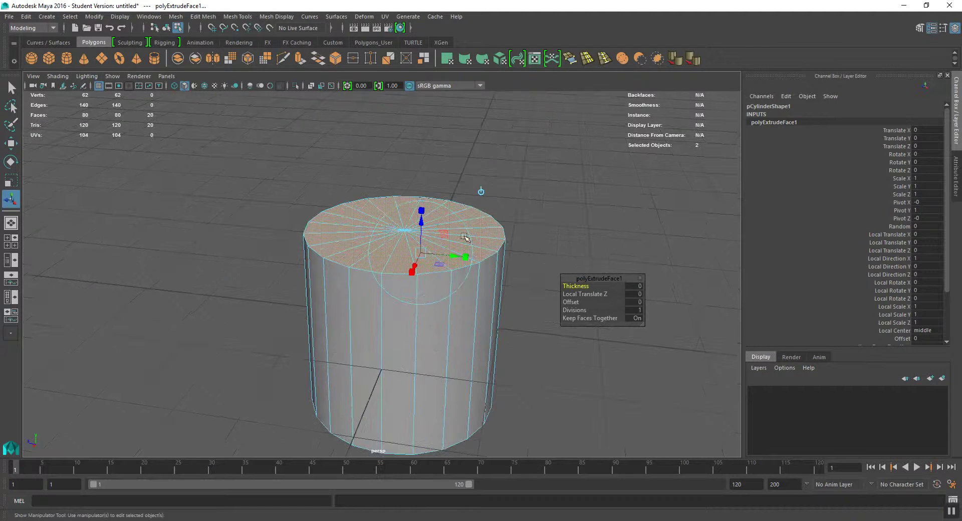
{"action": "left_click", "coordinate": [440, 209]}
{"action": "left_click_drag", "start_coordinate": [418, 218], "coordinate": [411, 215]}
{"action": "key", "text": "ctrl+z"}
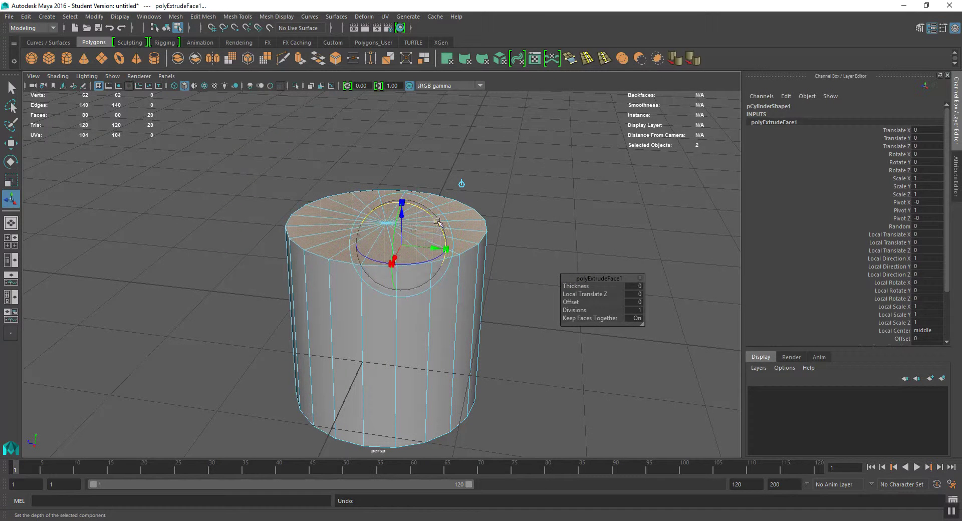
{"action": "left_click", "coordinate": [393, 263]}
{"action": "left_click", "coordinate": [401, 246]}
{"action": "left_click_drag", "start_coordinate": [401, 217], "coordinate": [374, 135], "text": "alt"}
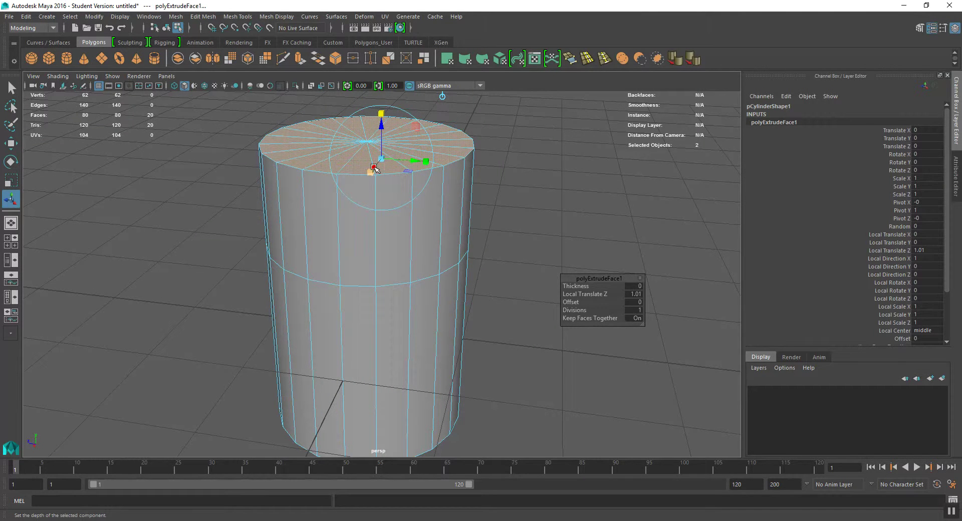
{"action": "left_click_drag", "start_coordinate": [374, 169], "coordinate": [347, 193]}
{"action": "left_click_drag", "start_coordinate": [488, 172], "coordinate": [467, 193], "text": "alt"}
{"action": "key", "text": "ctrl+z"}
{"action": "left_click_drag", "start_coordinate": [399, 232], "coordinate": [376, 217]}
{"action": "key", "text": "ctrl+z"}
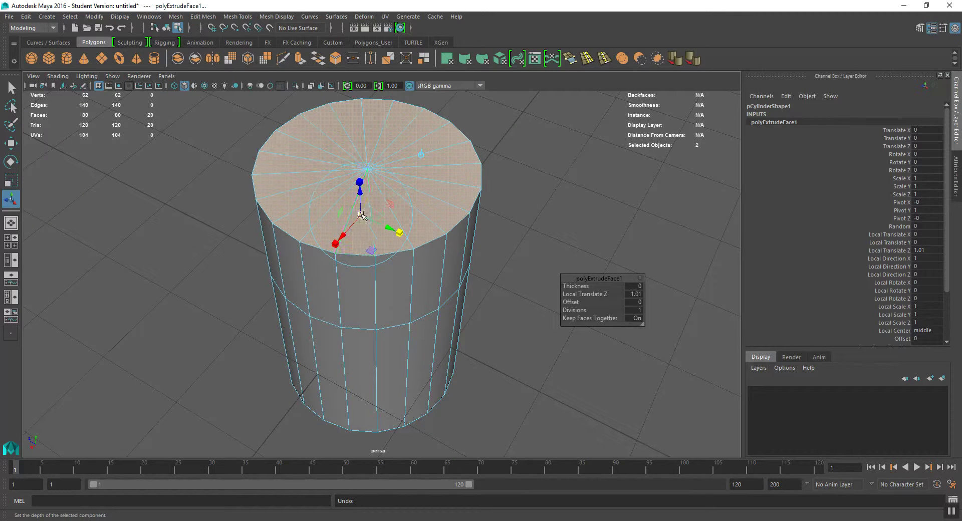
- Scale the extruded top faces uniformly to about 0.383 and lower their local Z translation to about 0.467 to form a bevelled shoulder
{"action": "left_click_drag", "start_coordinate": [361, 215], "coordinate": [343, 224]}
{"action": "left_click_drag", "start_coordinate": [361, 193], "coordinate": [391, 214]}
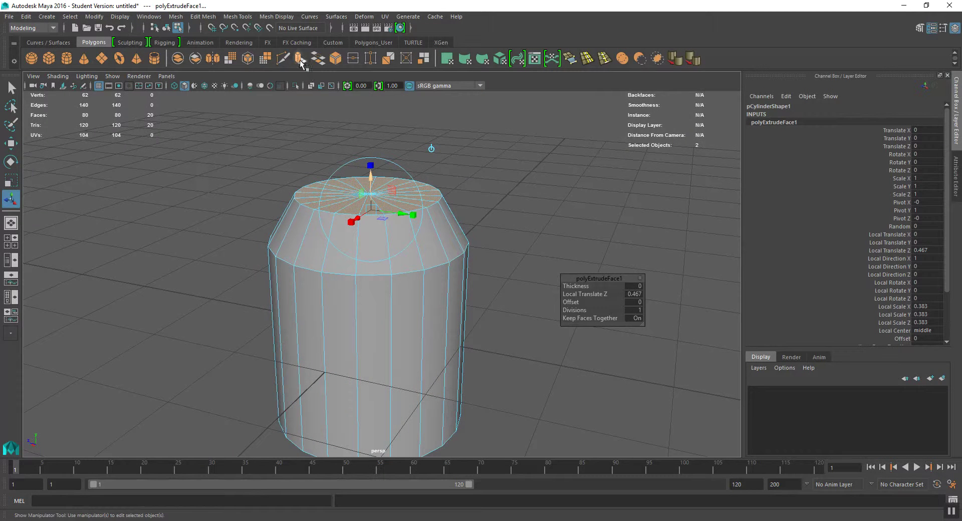
- Extrude the top faces inward at a local scale of about 0.483, and extrude them again downward to hollow out the cylinder
{"action": "key", "text": "ctrl+e"}
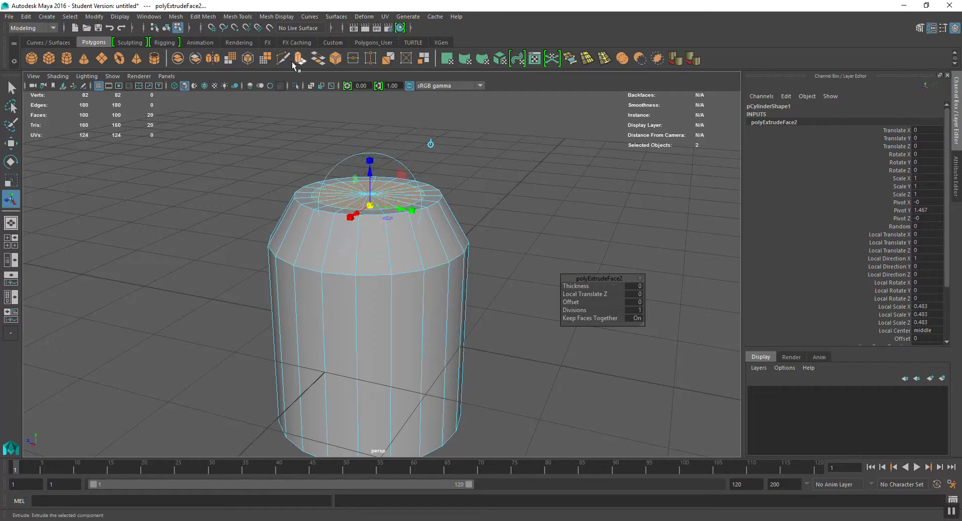
{"action": "key", "text": "ctrl+e"}
{"action": "left_click_drag", "start_coordinate": [370, 173], "coordinate": [371, 255]}
- Select the upper part of the mesh and move it down to shorten the cylinder's body
{"action": "left_click_drag", "start_coordinate": [402, 203], "coordinate": [317, 178], "text": "alt"}
{"action": "key", "text": "q"}
{"action": "left_click_drag", "start_coordinate": [222, 163], "coordinate": [662, 342]}
{"action": "key", "text": "r"}
{"action": "left_click_drag", "start_coordinate": [369, 189], "coordinate": [375, 274]}
{"action": "key", "text": "w"}
{"action": "middle_click_drag", "start_coordinate": [375, 273], "coordinate": [351, 158], "text": "alt"}
{"action": "left_click_drag", "start_coordinate": [351, 158], "coordinate": [397, 212], "text": "alt"}
- Select every second side face all the way around the cylinder's body in face mode
{"action": "right_click_drag", "start_coordinate": [369, 250], "coordinate": [370, 269]}
{"action": "left_click", "coordinate": [369, 268]}
{"action": "left_click", "coordinate": [302, 272], "text": "shift"}
{"action": "left_click_drag", "start_coordinate": [302, 272], "coordinate": [322, 252], "text": "alt"}
{"action": "left_click", "coordinate": [289, 269], "text": "shift"}
{"action": "left_click_drag", "start_coordinate": [251, 271], "coordinate": [351, 271], "text": "alt"}
{"action": "left_click", "coordinate": [311, 268], "text": "shift"}
{"action": "left_click", "coordinate": [354, 271], "text": "shift"}
{"action": "left_click", "coordinate": [295, 271], "text": "shift"}
{"action": "left_click", "coordinate": [387, 269], "text": "shift"}
{"action": "left_click", "coordinate": [335, 268], "text": "shift"}
{"action": "left_click_drag", "start_coordinate": [261, 254], "coordinate": [353, 268], "text": "alt"}
{"action": "left_click", "coordinate": [356, 267], "text": "shift"}
{"action": "left_click", "coordinate": [323, 265], "text": "shift"}
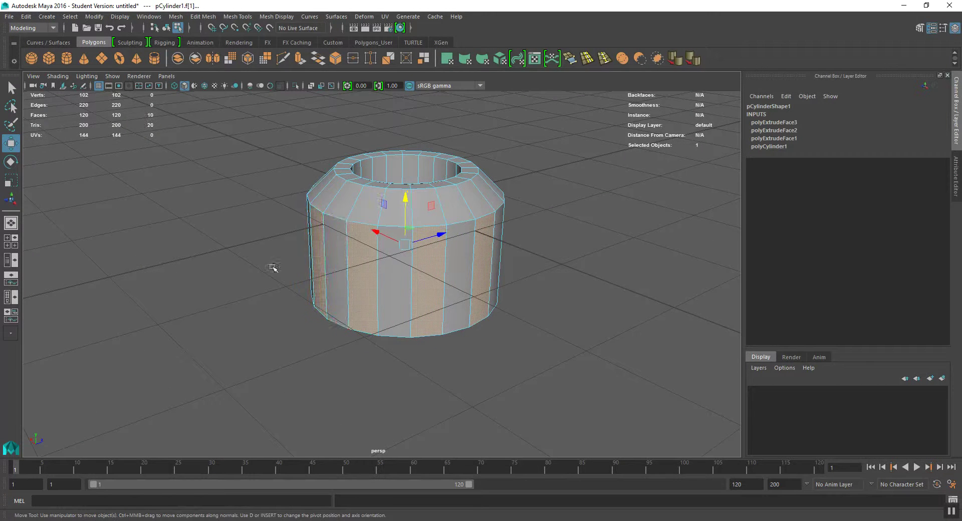
{"action": "left_click_drag", "start_coordinate": [294, 266], "coordinate": [376, 273], "text": "alt"}
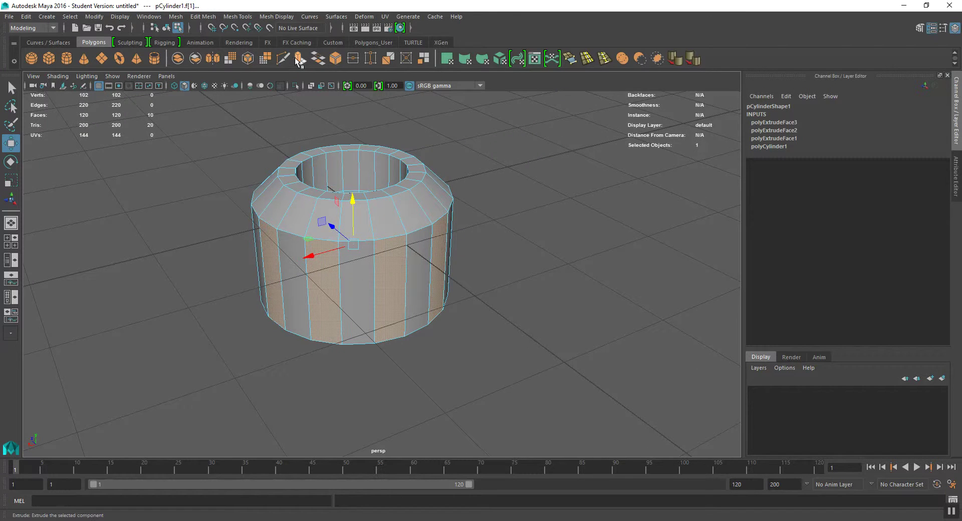
{"action": "key", "text": "space"}
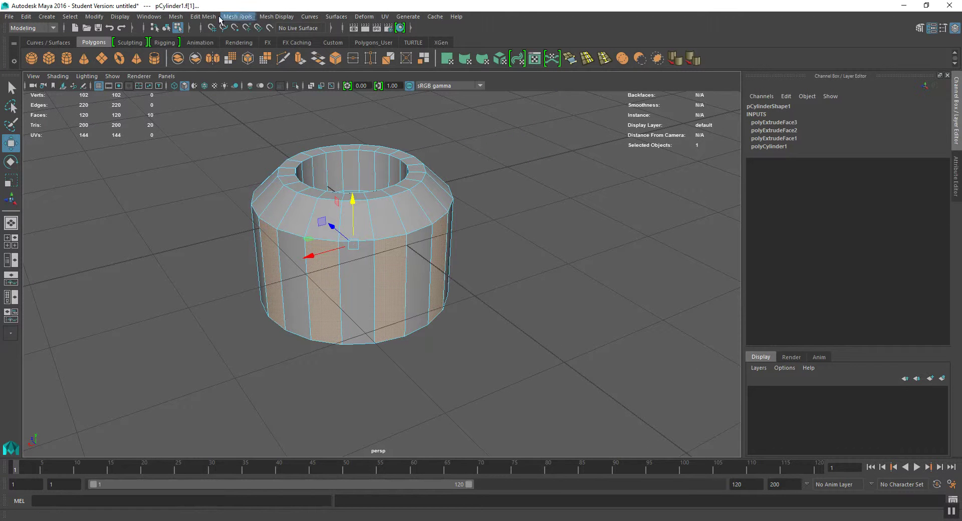
{"action": "left_click", "coordinate": [202, 17]}
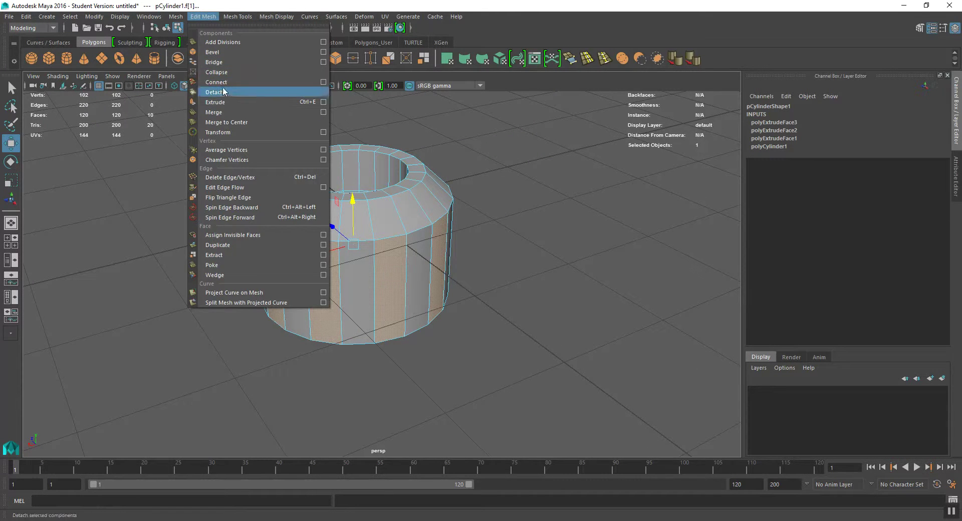
{"action": "left_click", "coordinate": [568, 94]}
{"action": "key", "text": "space"}
{"action": "left_click", "coordinate": [382, 268]}
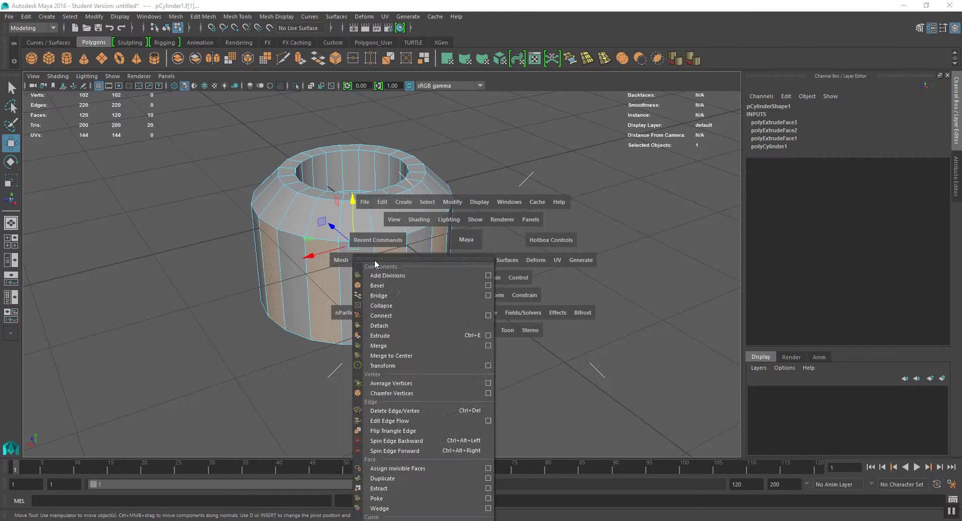
{"action": "key", "text": "space"}
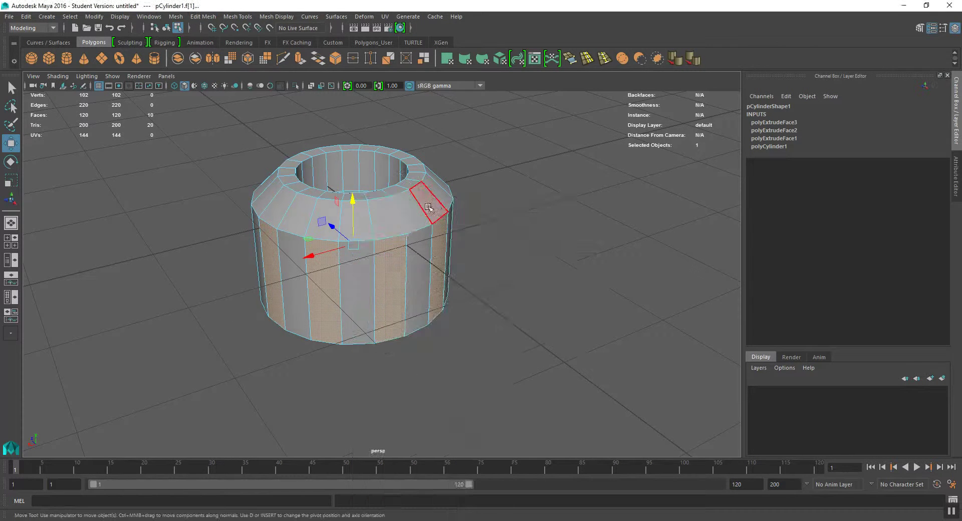
- Extrude the alternating side faces outward by about 0.215 in local Z and taper them to local scale X 0.583 and Y 0.755
{"action": "left_click", "coordinate": [299, 58]}
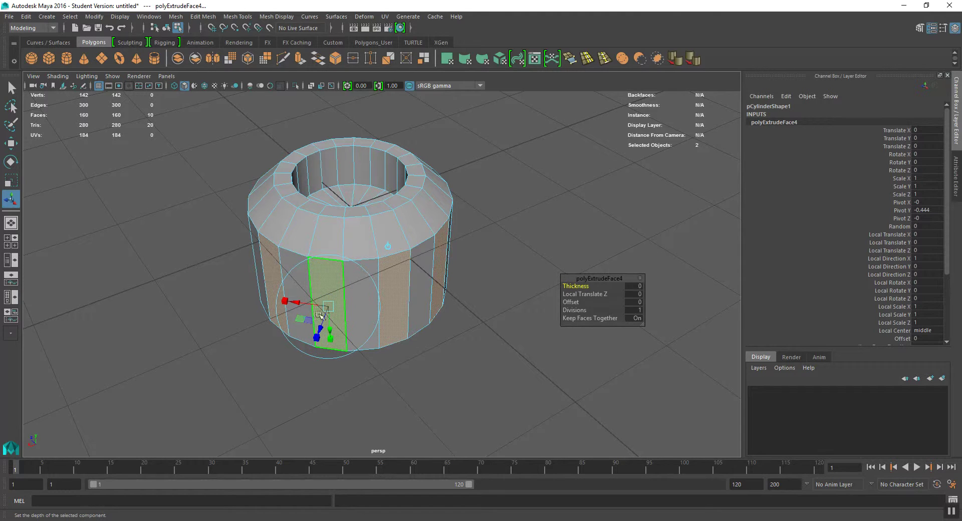
{"action": "left_click_drag", "start_coordinate": [458, 322], "coordinate": [444, 226], "text": "alt"}
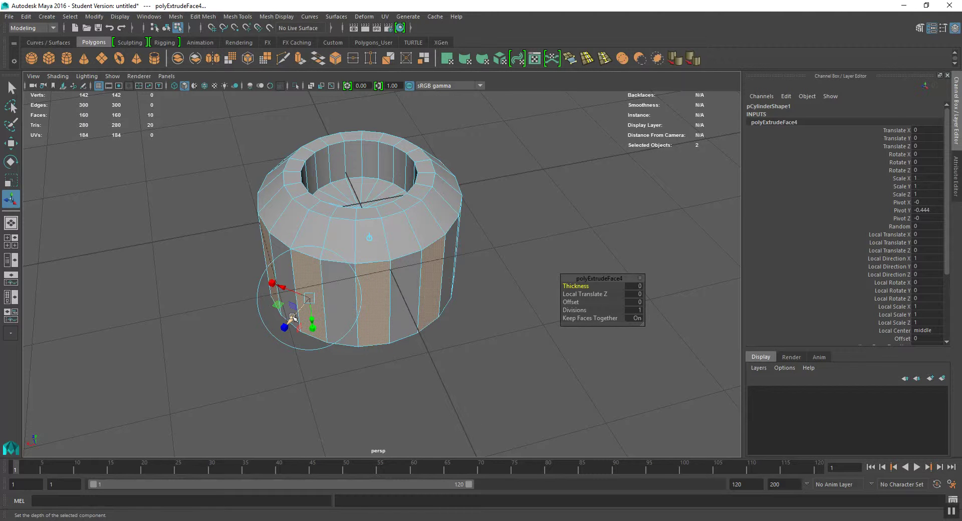
{"action": "left_click_drag", "start_coordinate": [293, 317], "coordinate": [277, 331]}
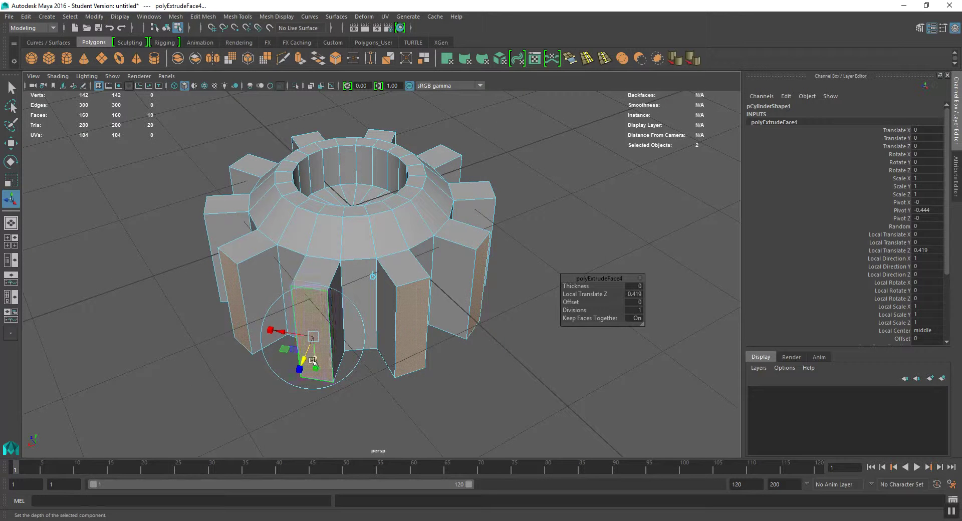
{"action": "left_click_drag", "start_coordinate": [306, 363], "coordinate": [322, 314]}
{"action": "left_click_drag", "start_coordinate": [323, 359], "coordinate": [388, 344]}
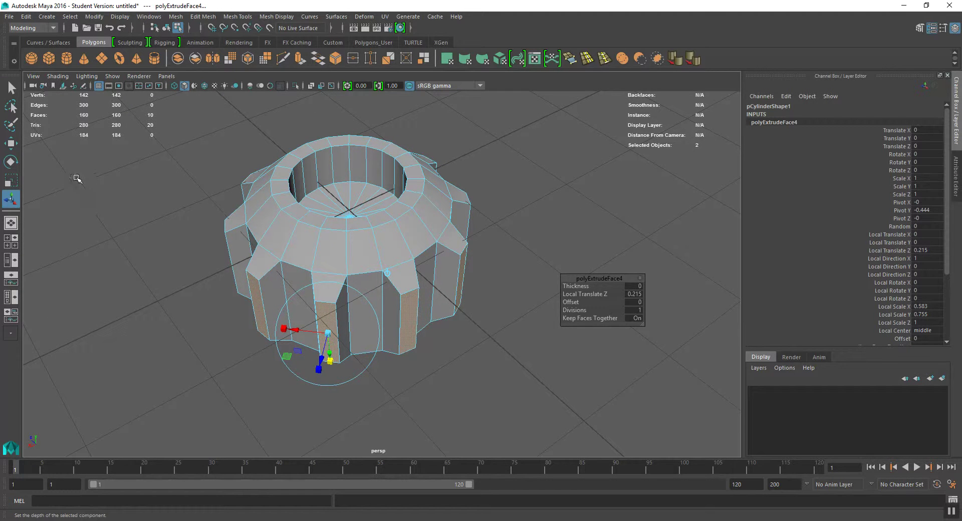
{"action": "left_click", "coordinate": [10, 144]}
{"action": "left_click", "coordinate": [264, 219]}
{"action": "left_click_drag", "start_coordinate": [360, 262], "coordinate": [378, 274], "text": "alt"}
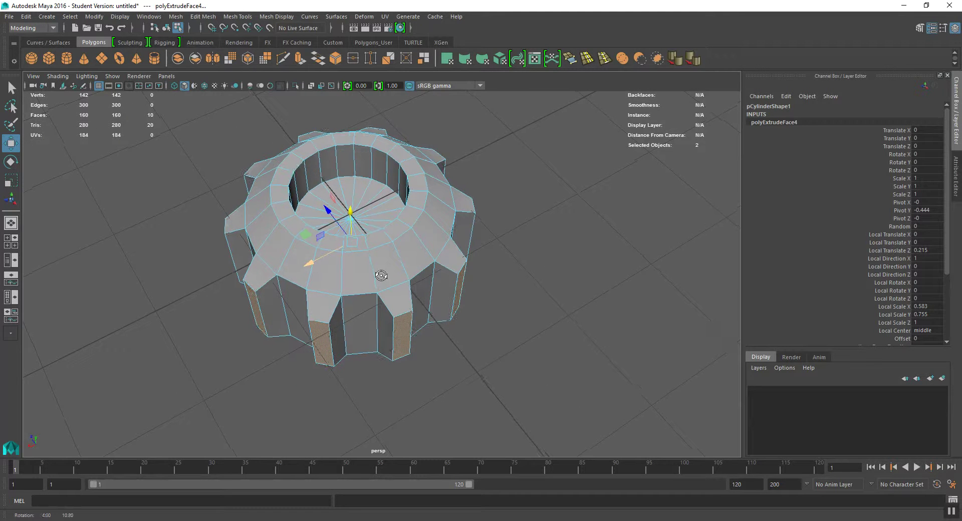
{"action": "middle_click_drag", "start_coordinate": [311, 264], "coordinate": [344, 270]}
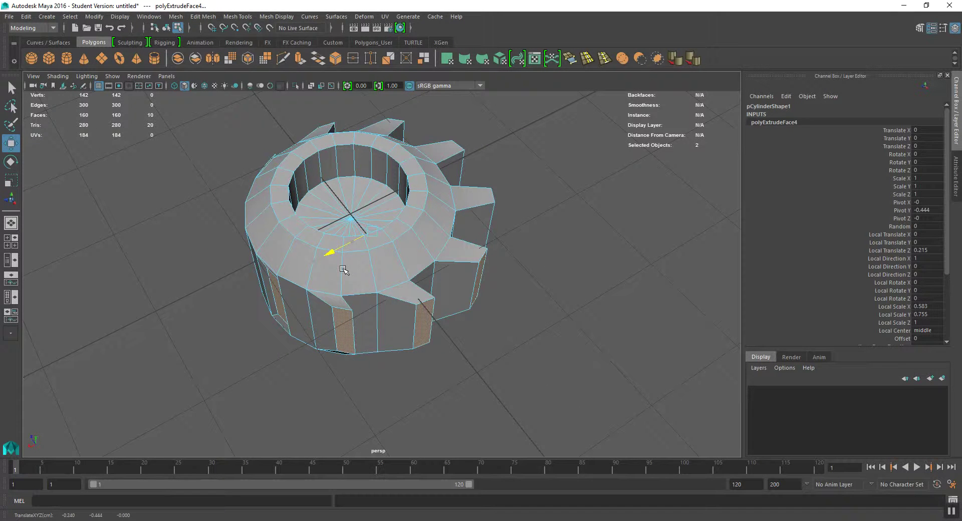
{"action": "left_click_drag", "start_coordinate": [344, 270], "coordinate": [359, 358], "text": "alt"}
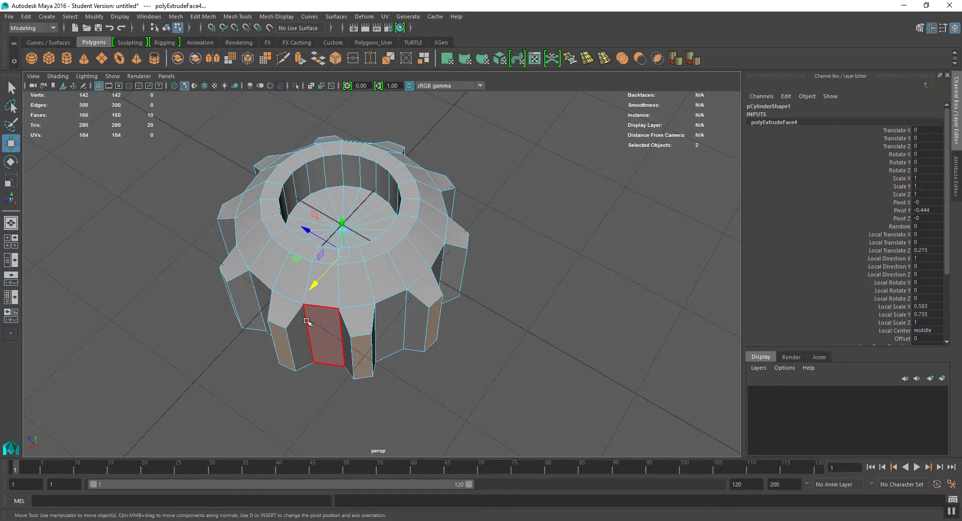
{"action": "left_click_drag", "start_coordinate": [307, 321], "coordinate": [321, 261], "text": "alt"}
- Grow the selection to all outer side faces and extrude them about 0.165 in local Z with a local scale Y of 0.901
{"action": "right_click_drag", "start_coordinate": [311, 236], "coordinate": [331, 251]}
{"action": "key", "text": "shift+period"}
{"action": "left_click_drag", "start_coordinate": [501, 266], "coordinate": [468, 303], "text": "alt"}
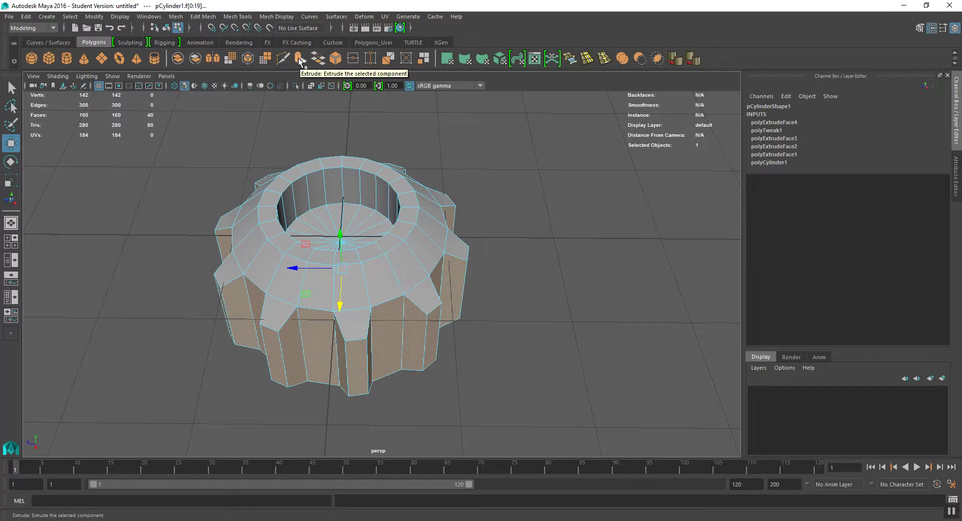
{"action": "left_click", "coordinate": [300, 59]}
{"action": "left_click_drag", "start_coordinate": [405, 365], "coordinate": [420, 378]}
{"action": "left_click_drag", "start_coordinate": [420, 378], "coordinate": [341, 283], "text": "alt"}
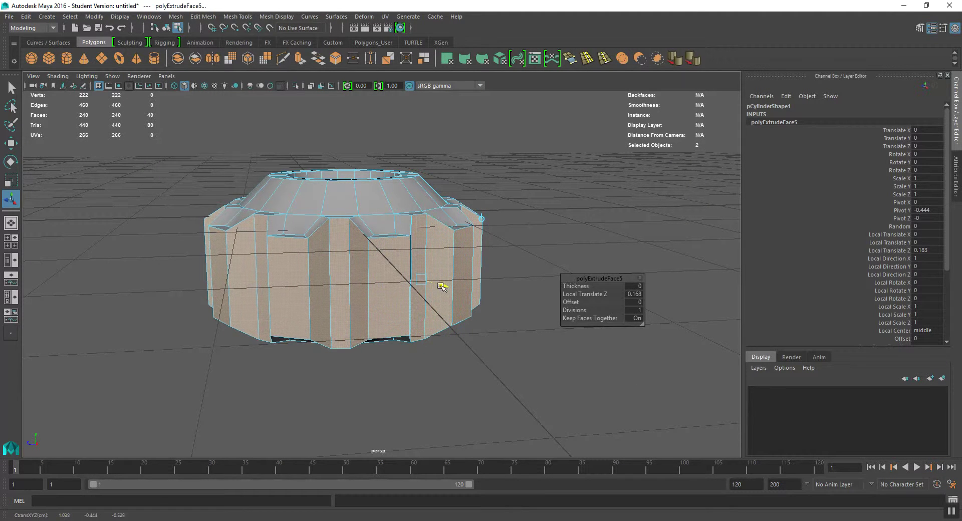
{"action": "left_click_drag", "start_coordinate": [442, 285], "coordinate": [388, 274]}
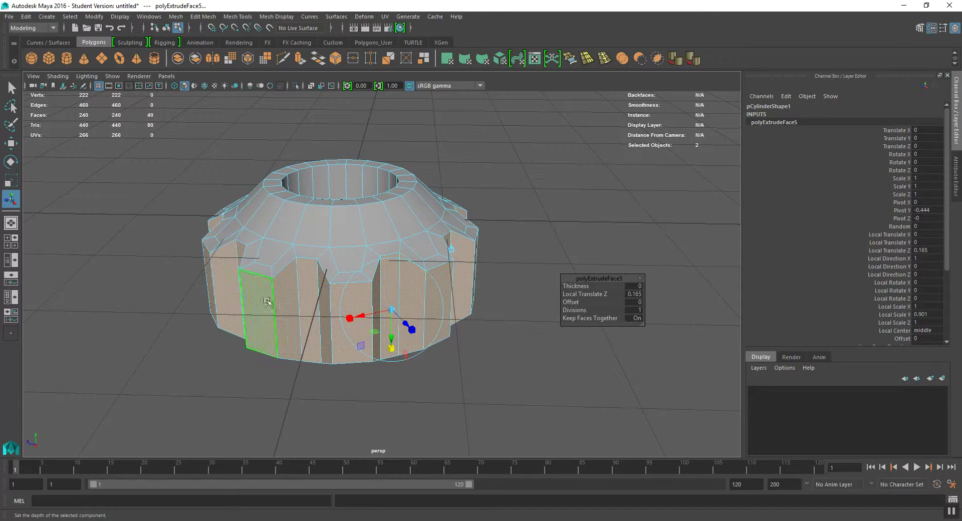
{"action": "left_click_drag", "start_coordinate": [217, 271], "coordinate": [309, 288], "text": "alt"}
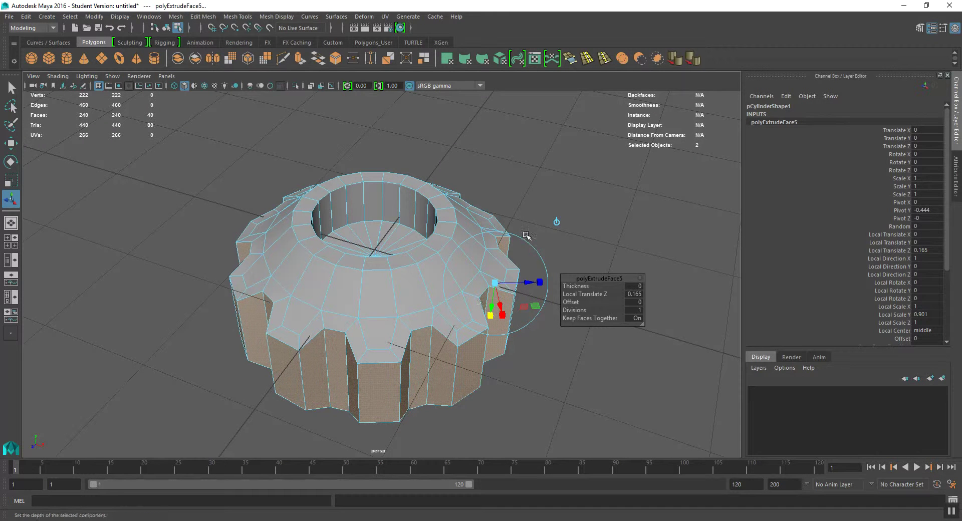
{"action": "left_click", "coordinate": [557, 223]}
{"action": "mouse_move", "coordinate": [380, 297]}
{"action": "left_mouse_down", "text": "alt"}
{"action": "mouse_move", "coordinate": [341, 314]}
{"action": "mouse_move", "coordinate": [389, 284]}
{"action": "left_mouse_up", "text": "alt"}
{"action": "key", "text": "ctrl+z"}
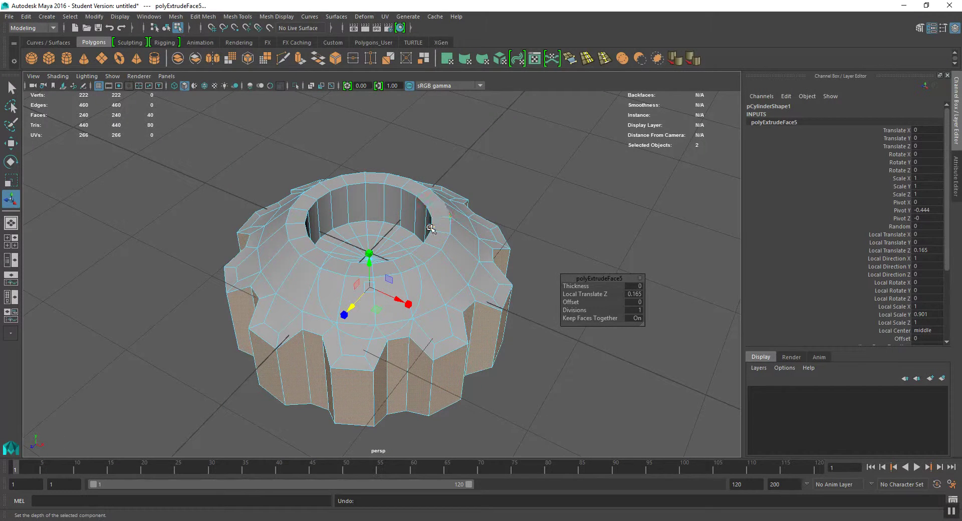
{"action": "left_click", "coordinate": [431, 228]}
- Reduce the outer side faces' extrusion to a local Z translation of about 0.039
{"action": "left_click_drag", "start_coordinate": [519, 292], "coordinate": [475, 289], "text": "alt"}
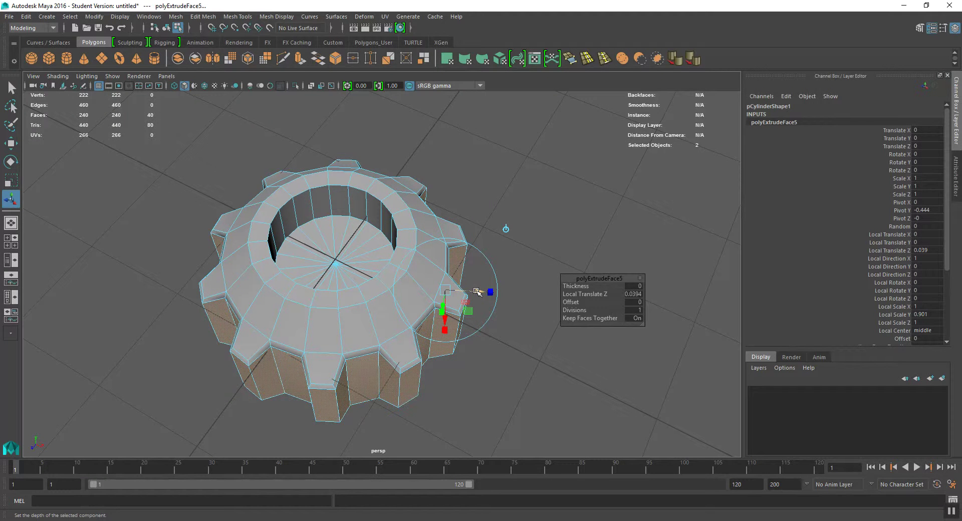
{"action": "left_click_drag", "start_coordinate": [480, 300], "coordinate": [378, 318], "text": "alt"}
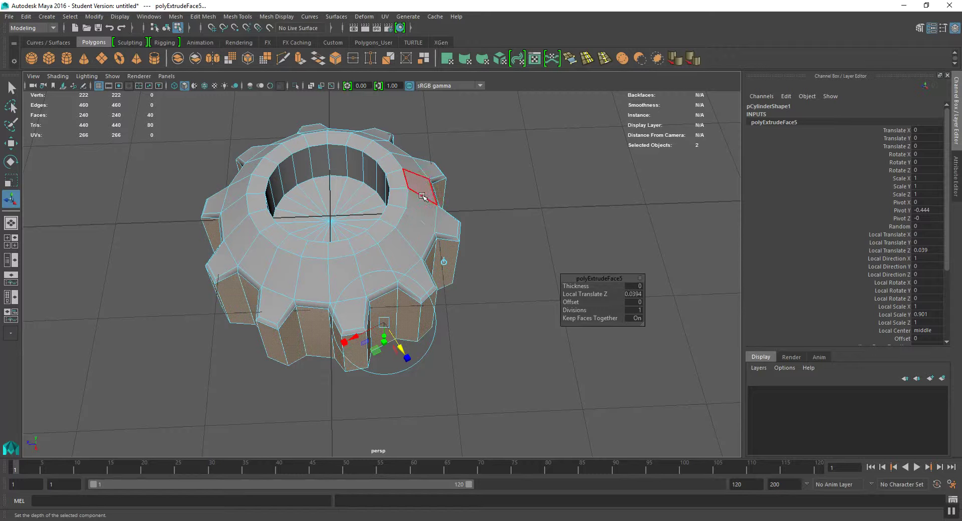
{"action": "left_click", "coordinate": [443, 258]}
{"action": "mouse_move", "coordinate": [443, 259]}
{"action": "left_mouse_down", "text": "alt"}
{"action": "mouse_move", "coordinate": [452, 188]}
{"action": "mouse_move", "coordinate": [436, 215]}
{"action": "mouse_move", "coordinate": [431, 203]}
{"action": "mouse_move", "coordinate": [431, 230]}
{"action": "mouse_move", "coordinate": [419, 215]}
{"action": "mouse_move", "coordinate": [436, 213]}
{"action": "mouse_move", "coordinate": [434, 239]}
{"action": "mouse_move", "coordinate": [444, 246]}
{"action": "left_mouse_up", "text": "alt"}
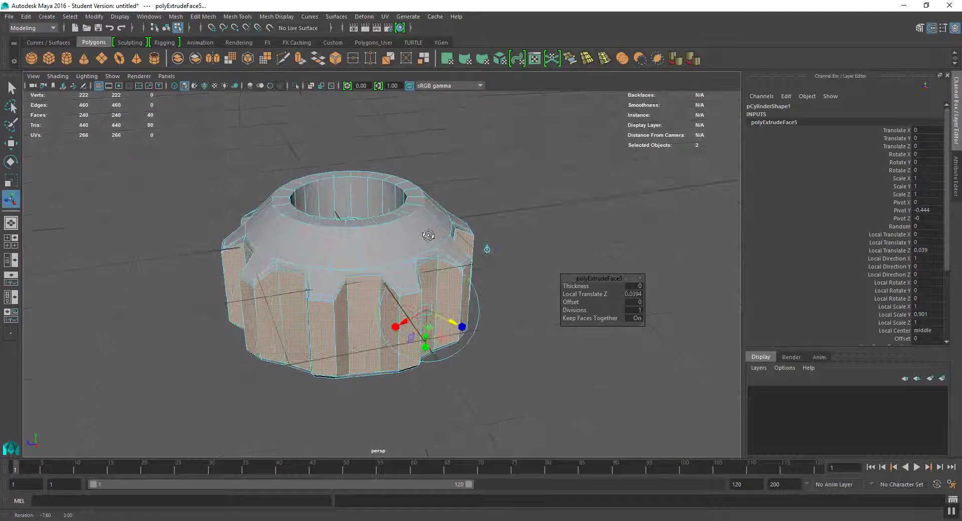